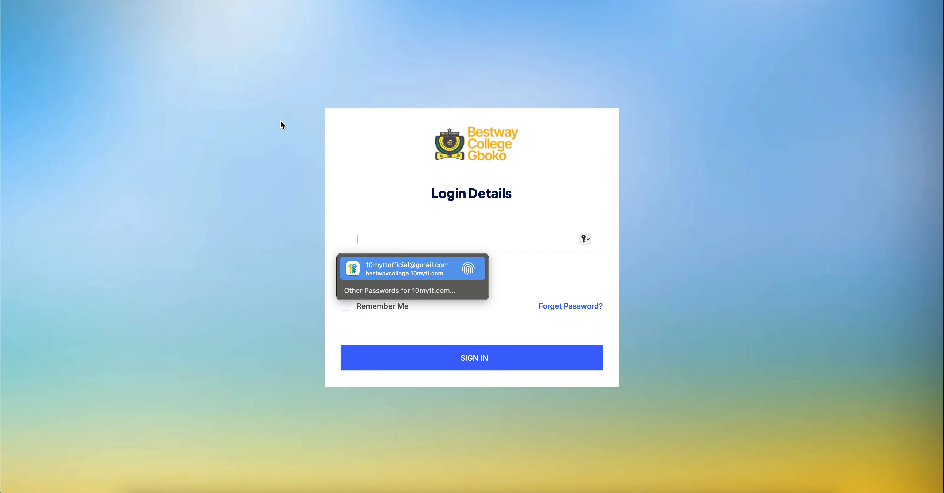
- Sign in to the school portal with the saved account e-mail and password
key(Return)
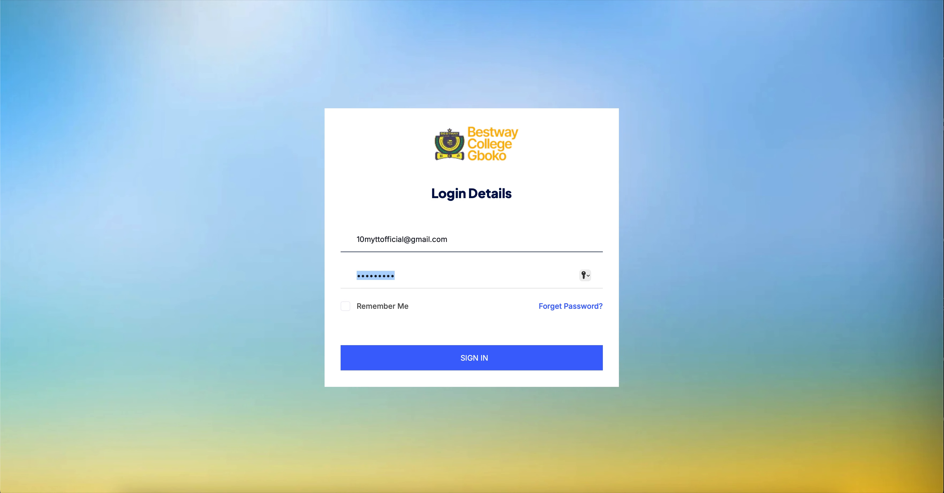
key(Return)
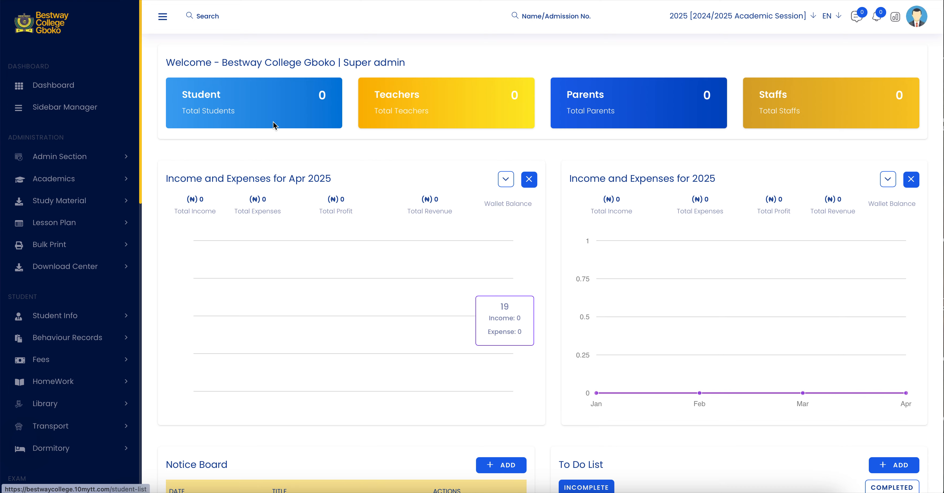
- Add a section named Primary on the Academics Section page
click(107, 179)
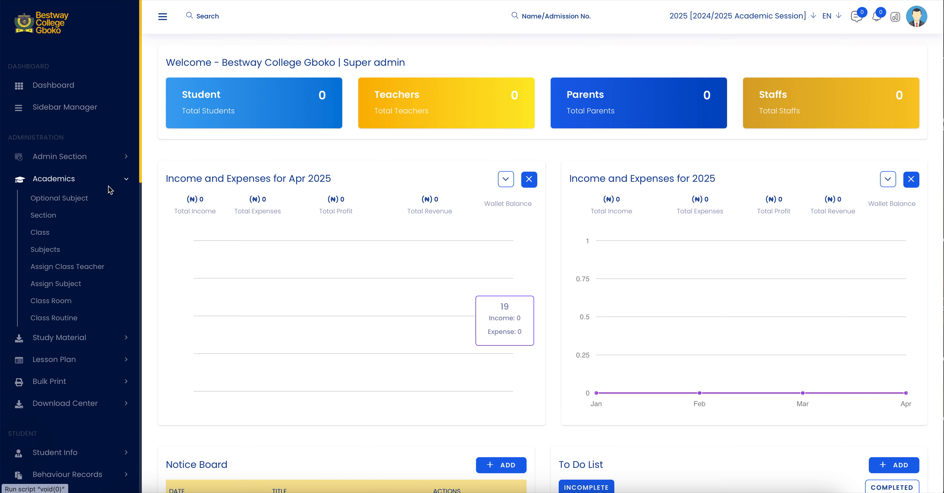
click(43, 216)
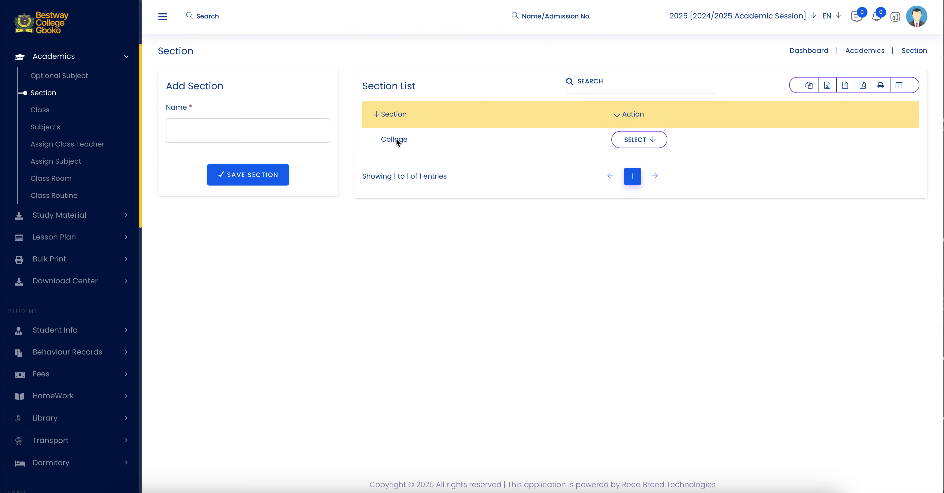
click(301, 130)
text(Primary)
click(268, 180)
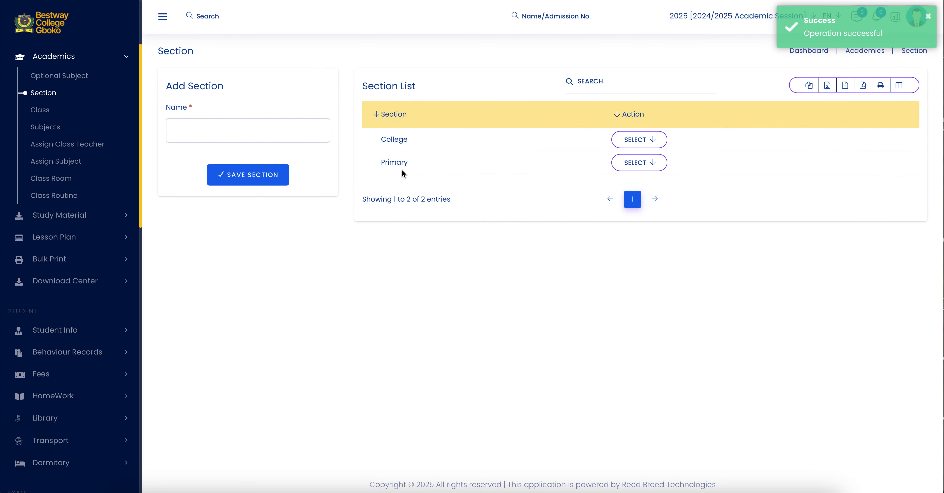
- Delete the Primary section from the section list
click(649, 167)
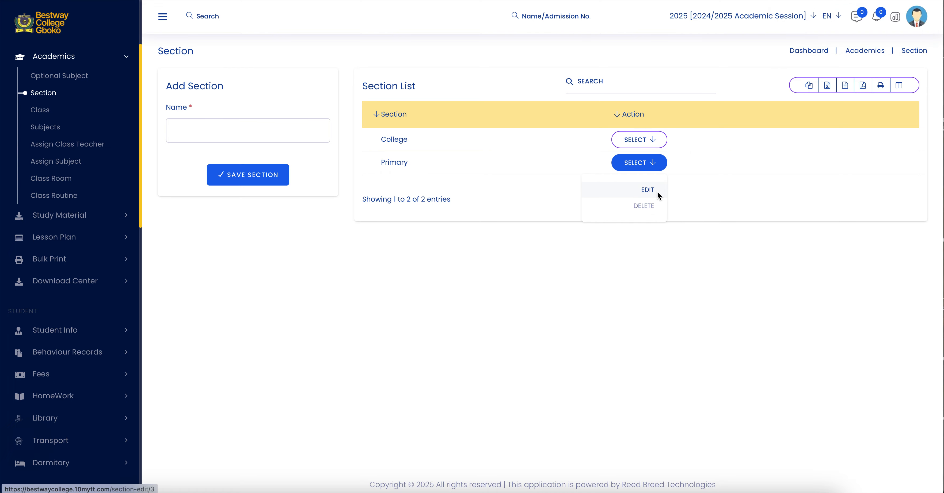
click(649, 205)
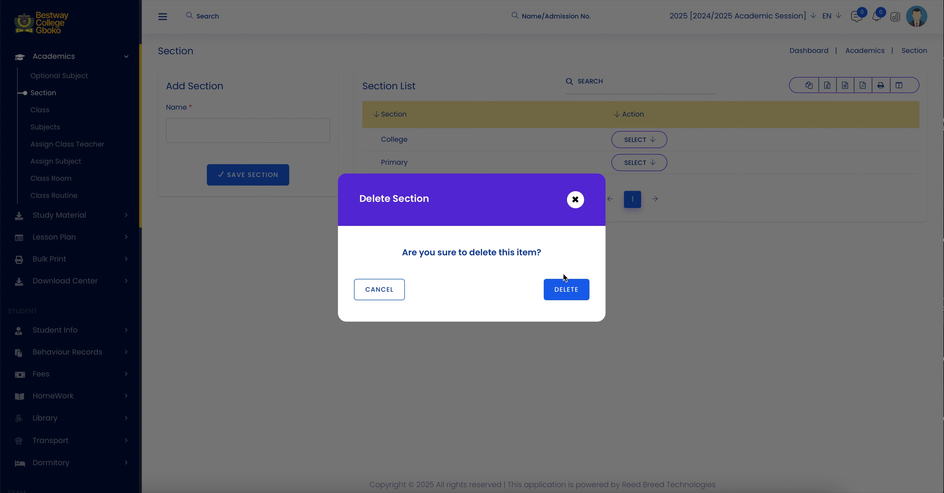
click(566, 290)
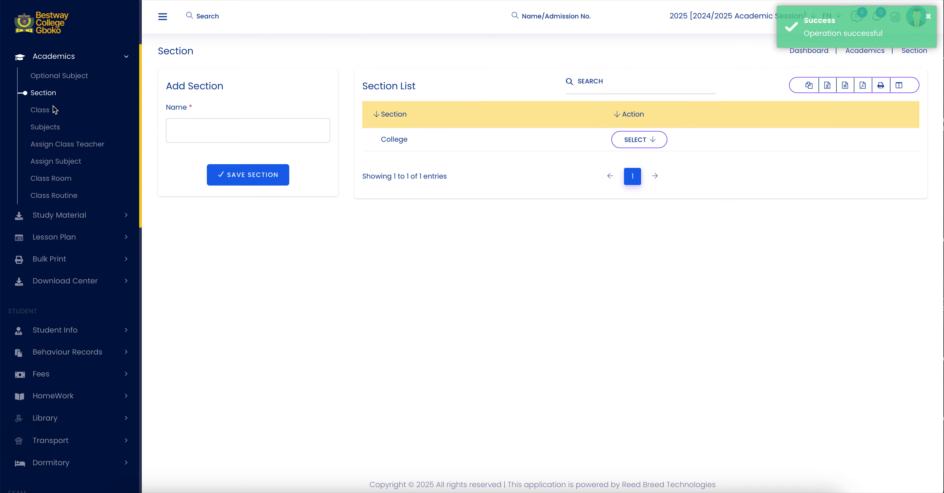
- Try to add a class named SS 3 in the College section on the Academics Class page
click(46, 112)
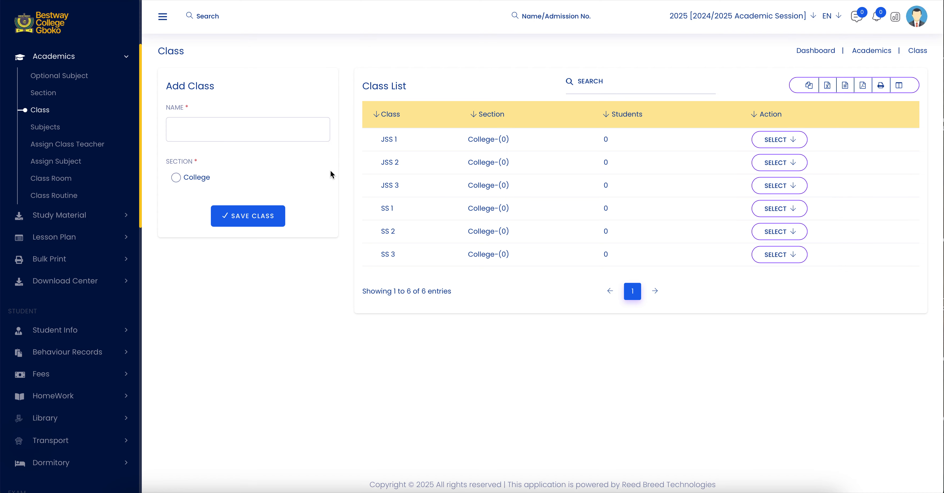
click(268, 130)
text(Primary 1)
key(BackSpace)
key(BackSpace)
key(BackSpace)
key(BackSpace)
key(BackSpace)
key(BackSpace)
key(BackSpace)
key(BackSpace)
key(BackSpace)
text(SS 3)
click(175, 179)
click(246, 214)
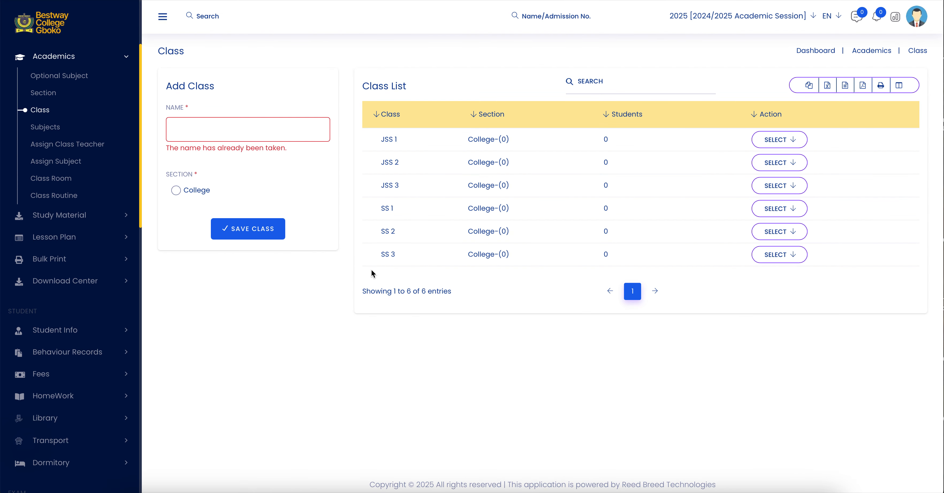
- Add a class named SS 4 in the College section
click(225, 128)
text(ss 4)
click(176, 190)
click(245, 229)
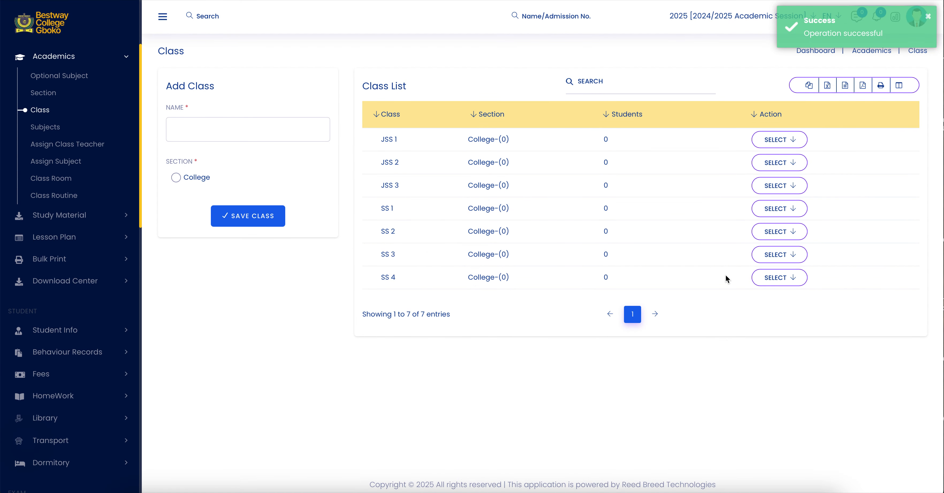
- Delete the SS 4 class from the class list
click(781, 281)
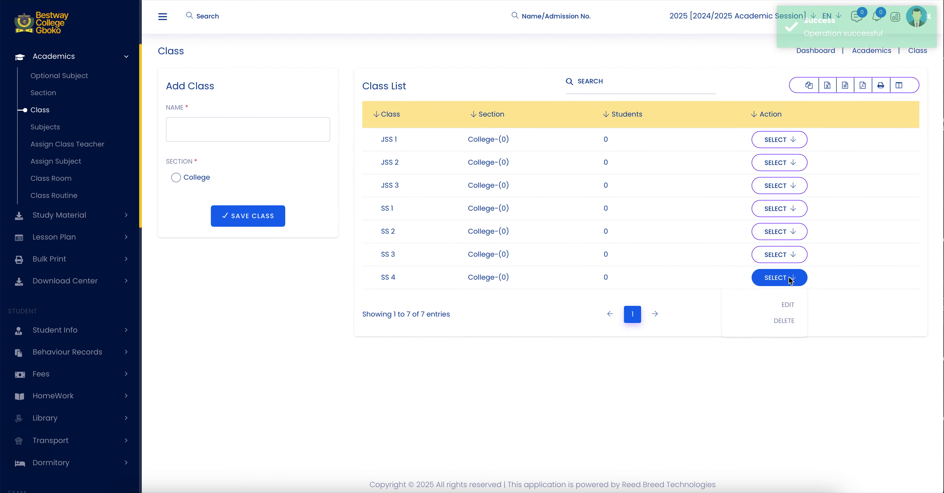
click(791, 324)
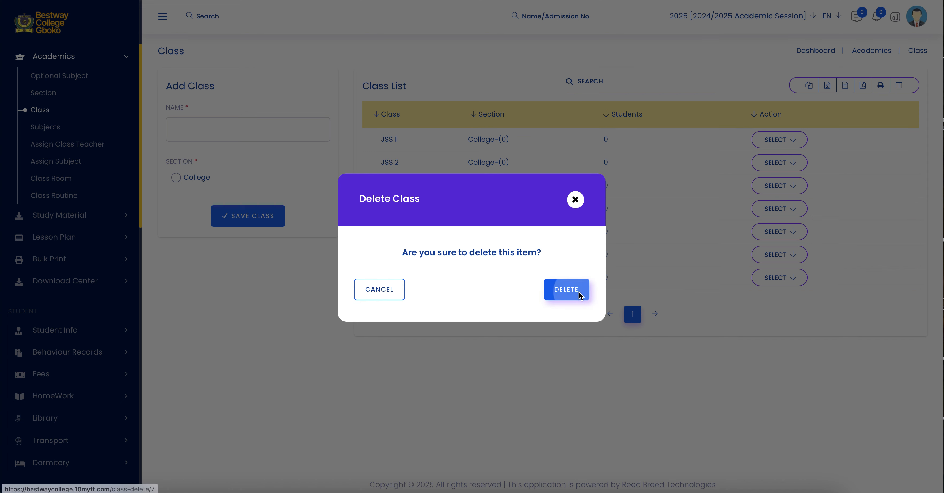
click(566, 290)
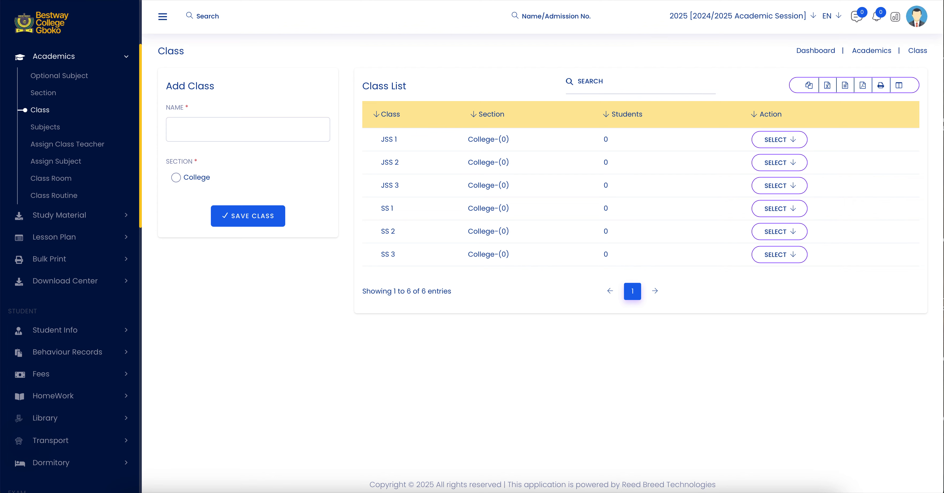
- Try to reach the college's registration page by entering its bestwaycollege.10mytt.com address in a new browser tab
key(super+t)
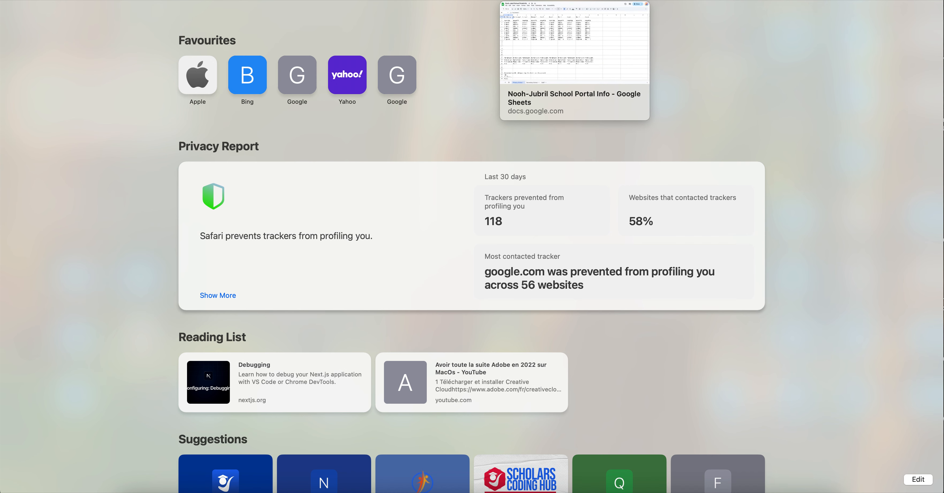
text(b)
key(Right)
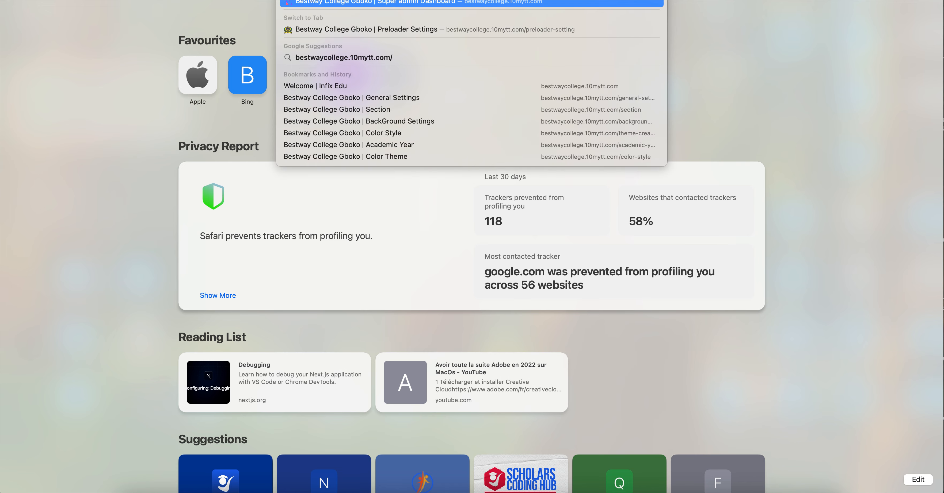
text(re)
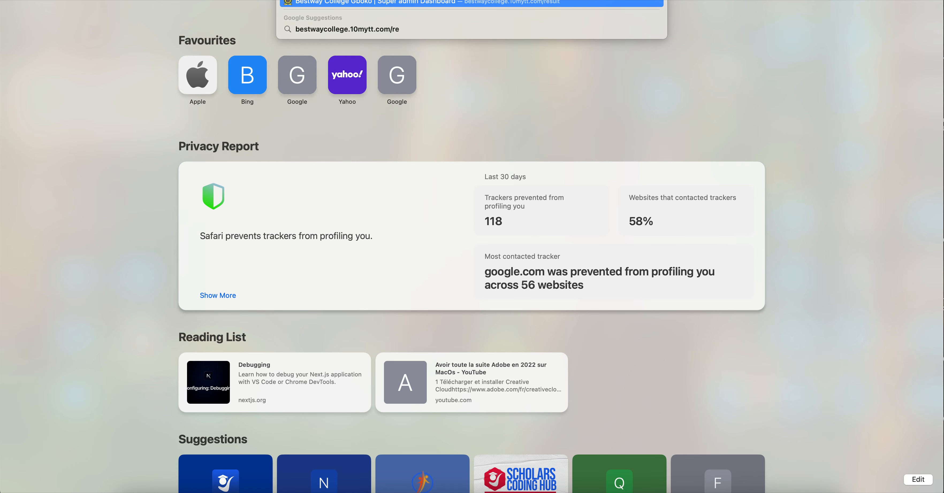
text(gi)
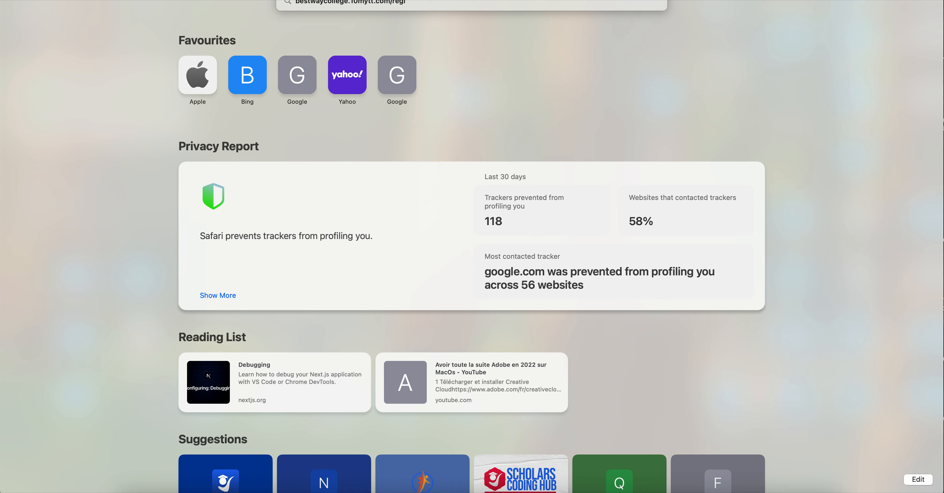
text(stratio)
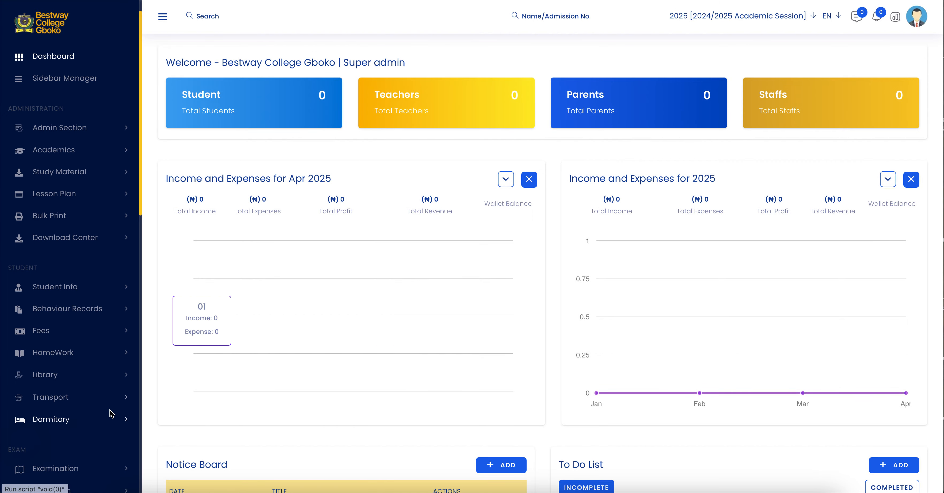
- Open the Registration module's settings page in the portal
scroll(117, 415, down, 10)
scroll(110, 414, down, 4)
click(74, 455)
scroll(85, 465, down, 1)
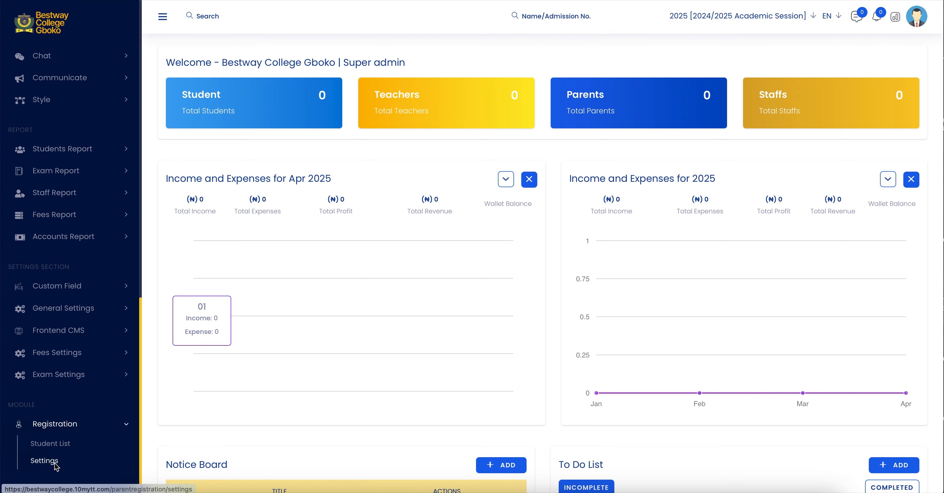
click(55, 463)
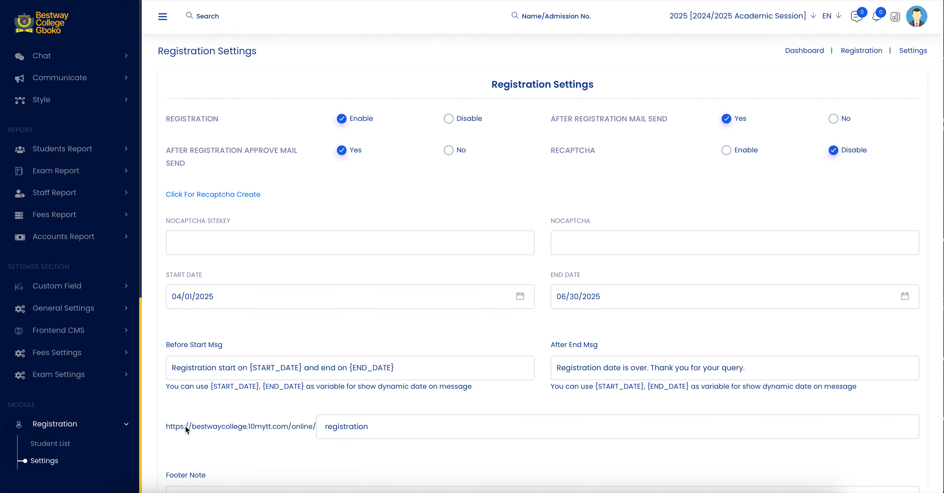
- Take the online registration link from the settings and open bestwaycollege.10mytt.com/online/registration in the browser
drag(165, 427, 362, 429)
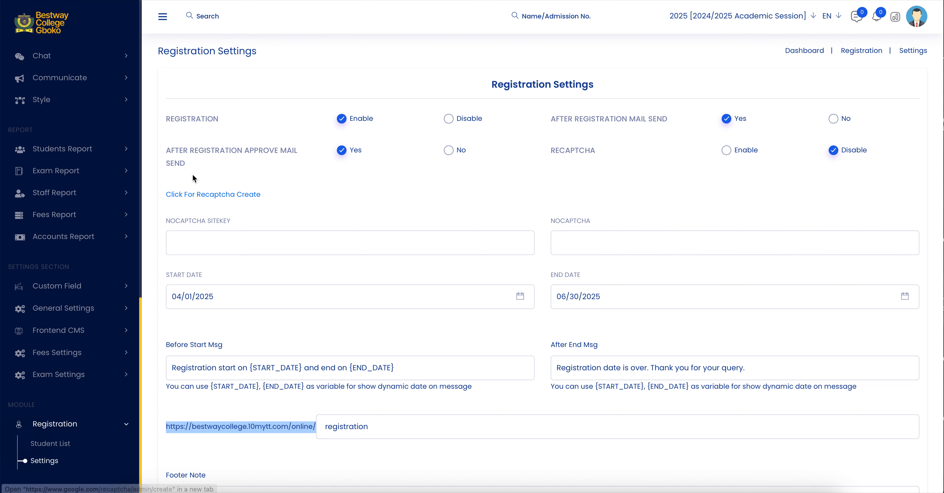
scroll(85, 342, down, 1)
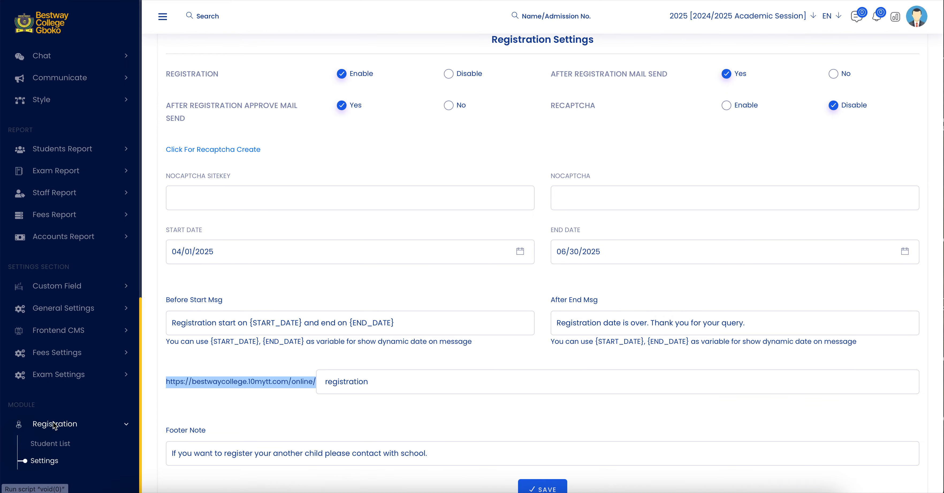
click(47, 465)
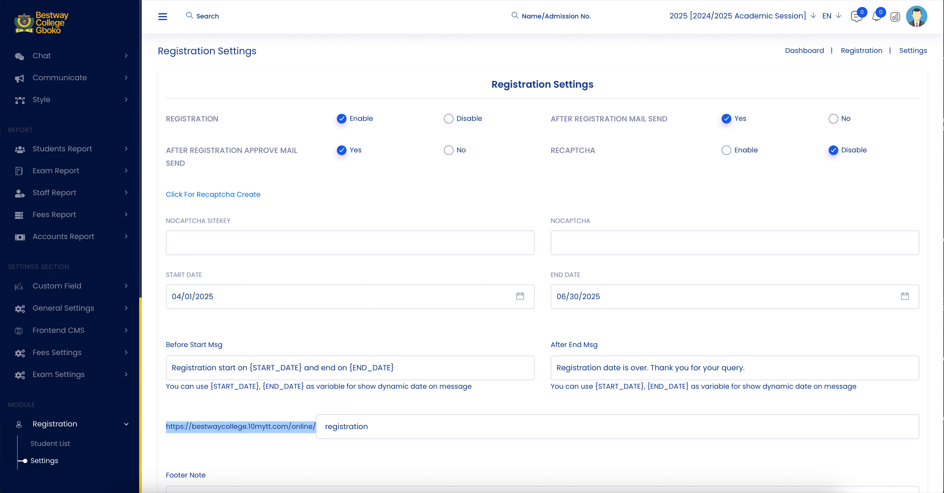
key(super+l)
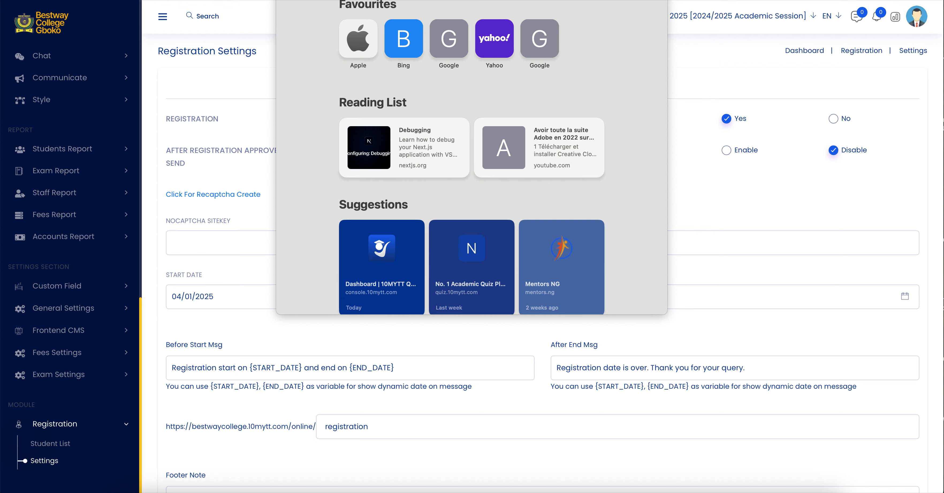
key(super+v)
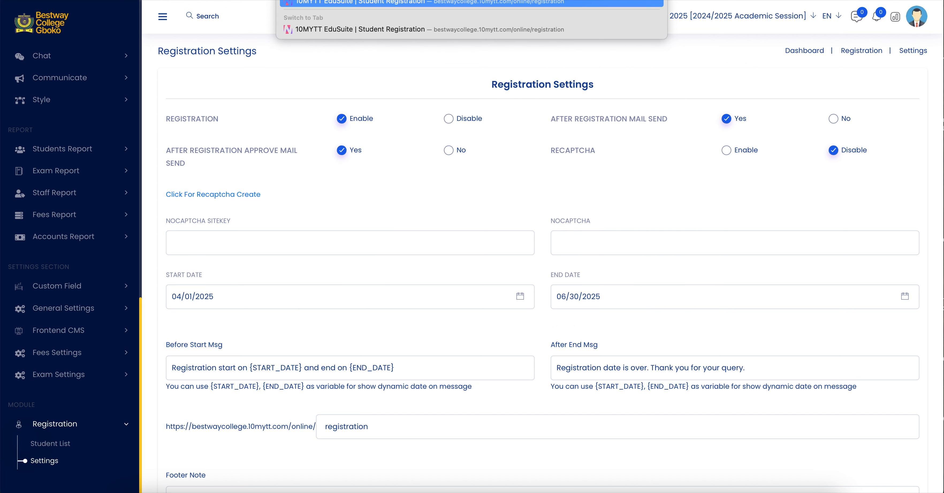
key(Return)
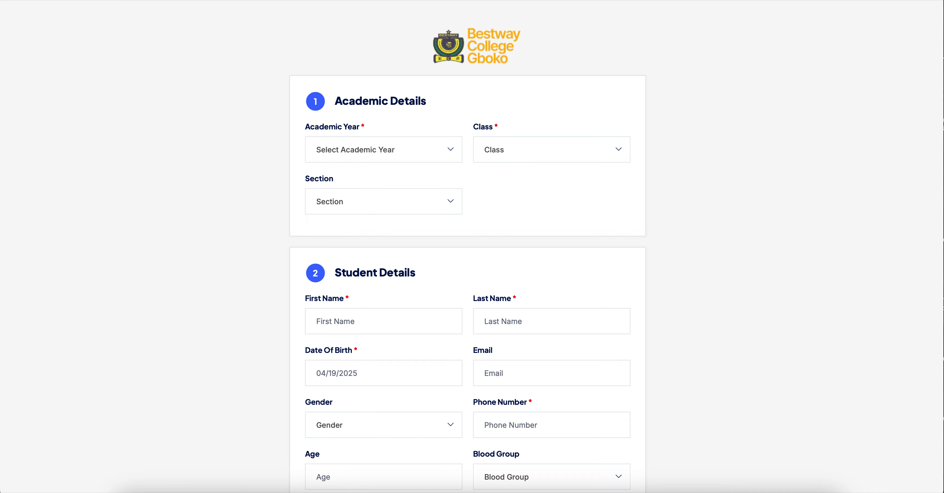
- Fill in the Academic Details with year 2025 [2024/2025 Academic Session], class JSS 1 and section College
click(423, 143)
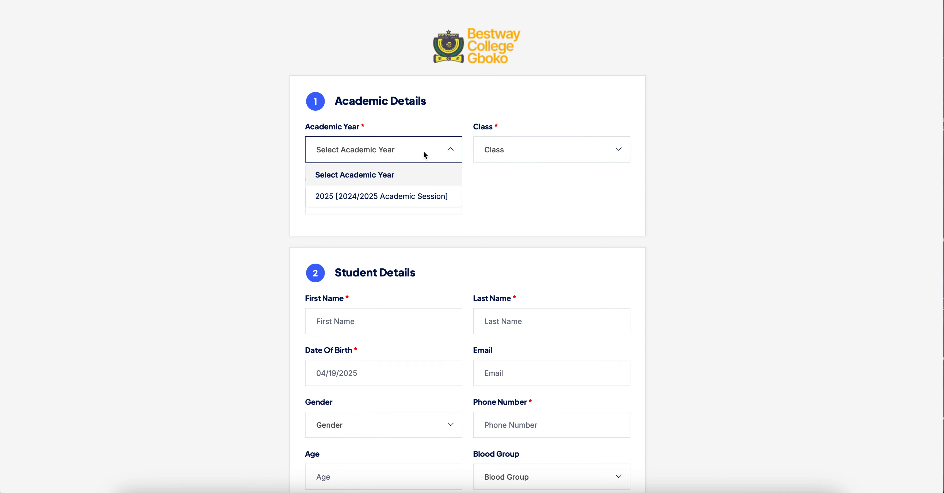
click(420, 197)
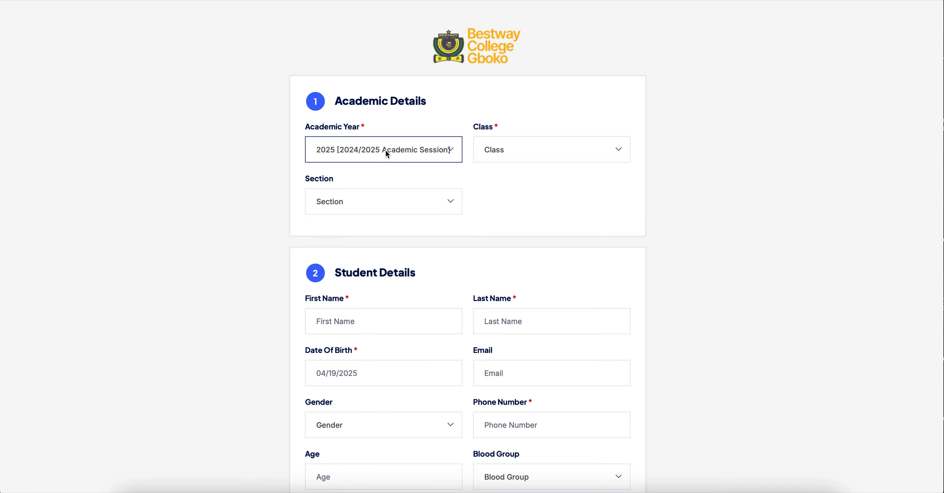
click(514, 149)
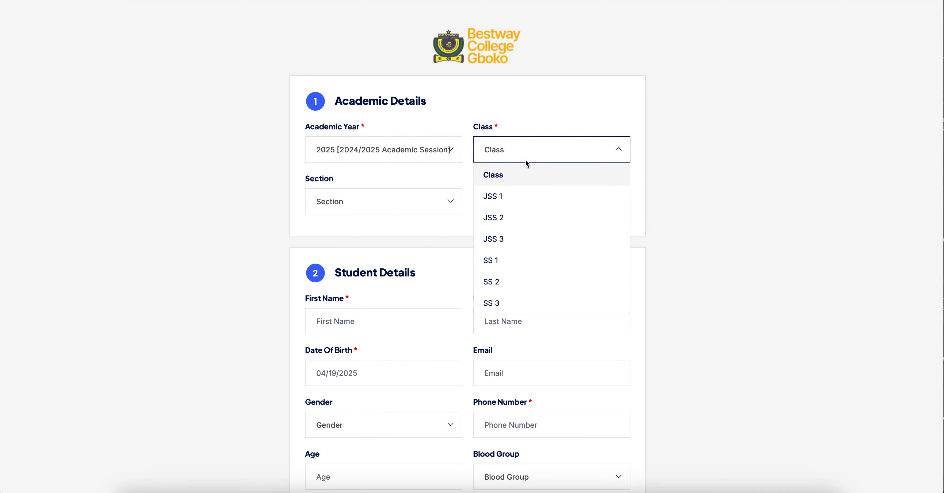
click(543, 195)
click(416, 197)
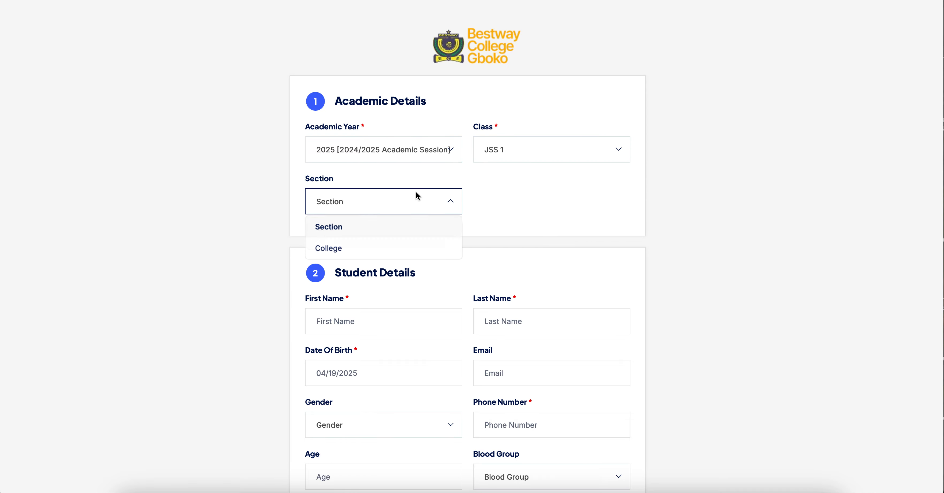
click(404, 246)
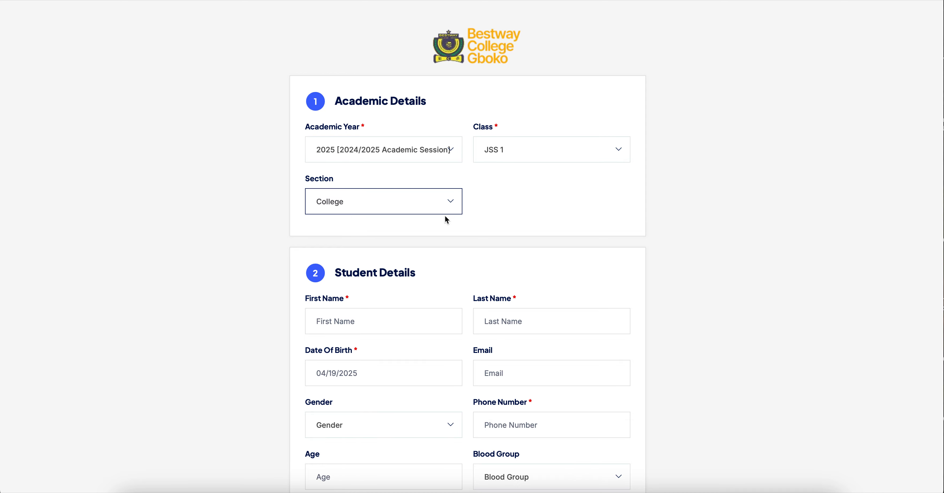
- Review the registration form's Student Details, Guardian Details and Miscellaneous Details sections to see which fields they ask for
scroll(445, 218, down, 1)
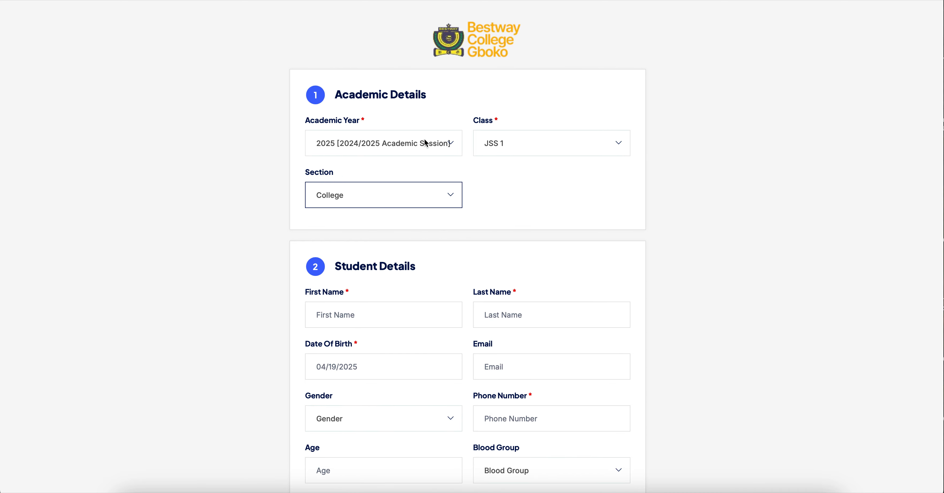
scroll(548, 213, down, 2)
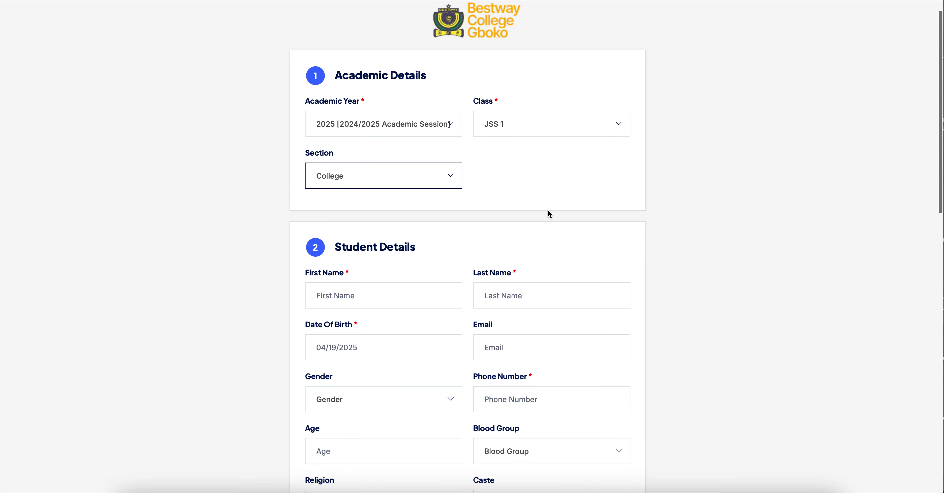
scroll(549, 214, down, 5)
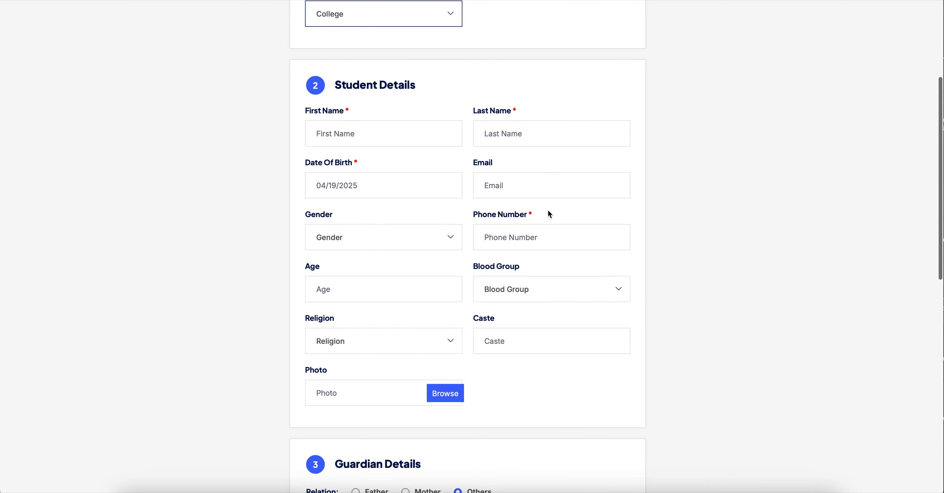
scroll(549, 214, down, 2)
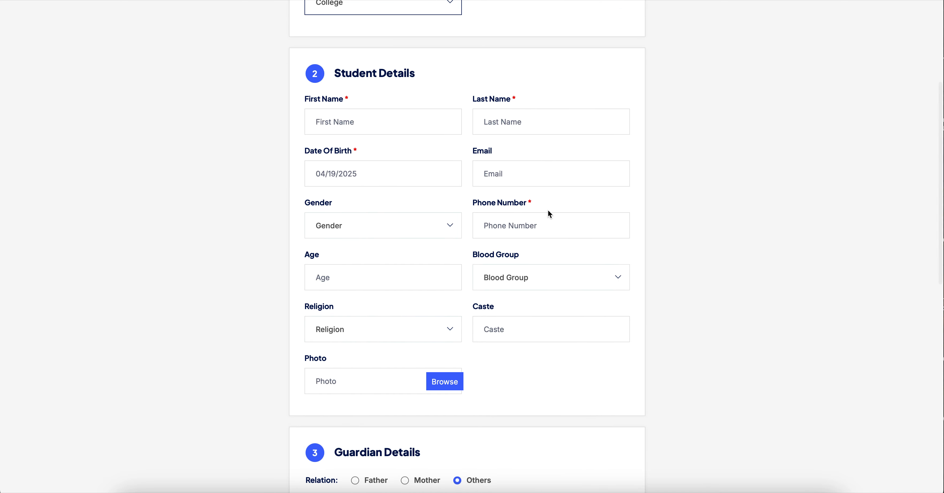
scroll(548, 210, down, 2)
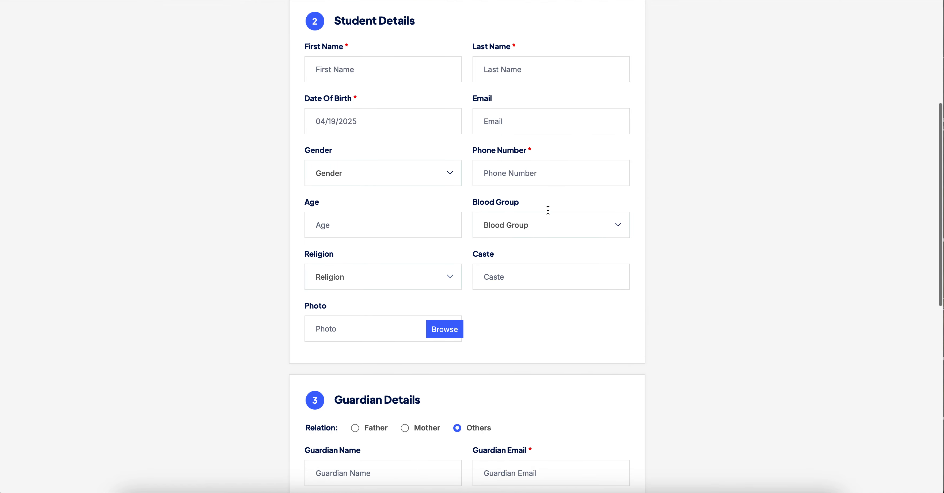
scroll(549, 213, down, 5)
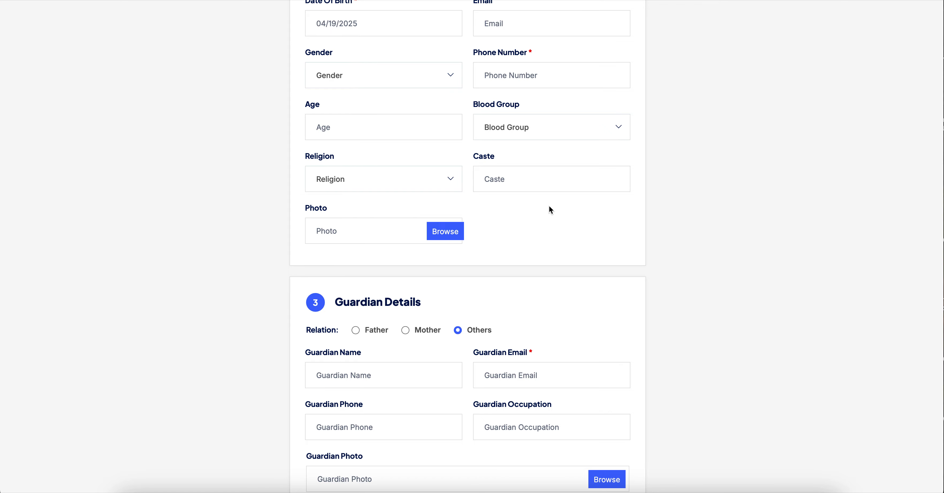
scroll(549, 207, down, 7)
scroll(548, 202, down, 10)
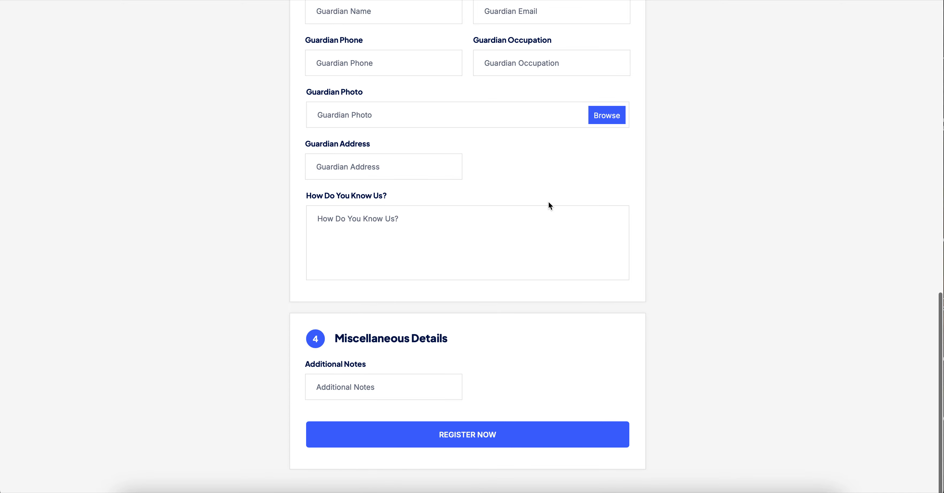
scroll(548, 203, up, 20)
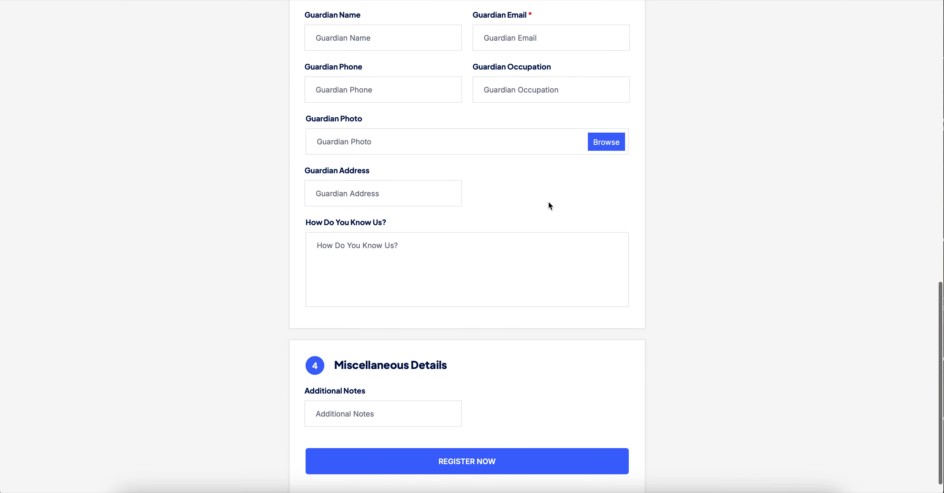
scroll(549, 202, down, 1)
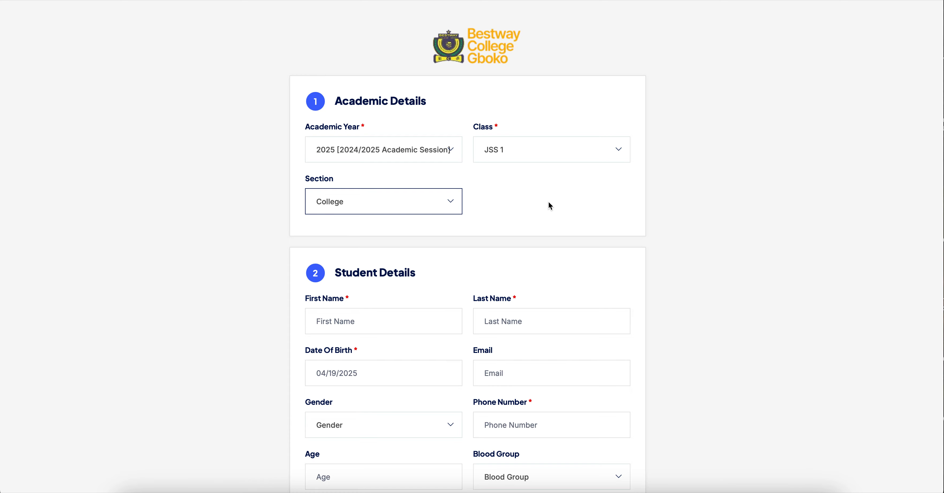
scroll(549, 203, down, 2)
scroll(548, 203, up, 1)
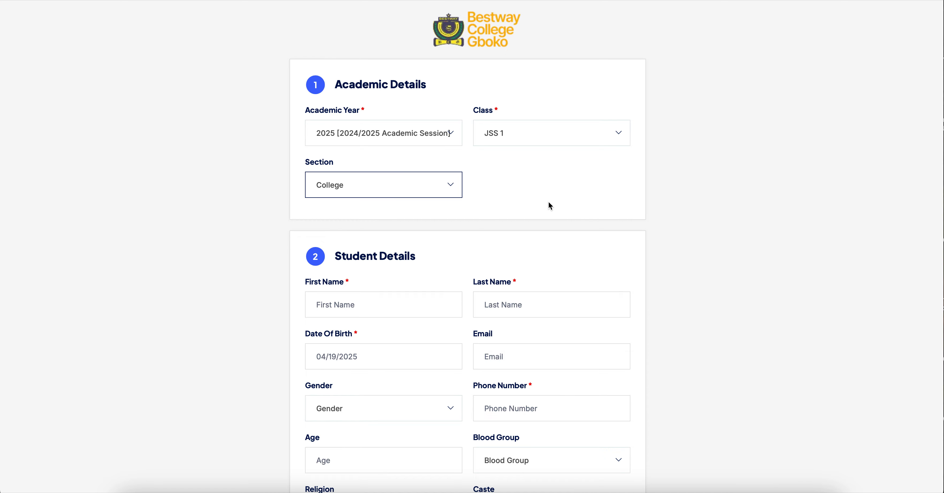
scroll(549, 203, down, 7)
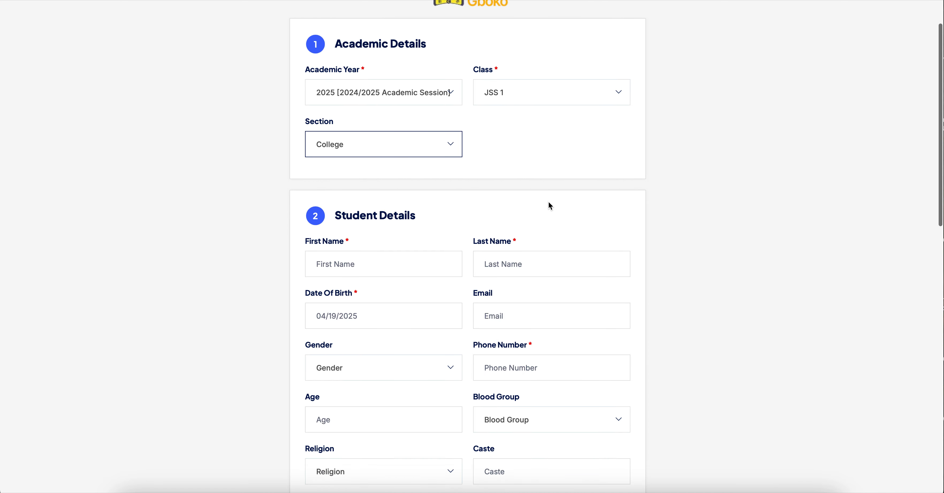
scroll(548, 202, down, 11)
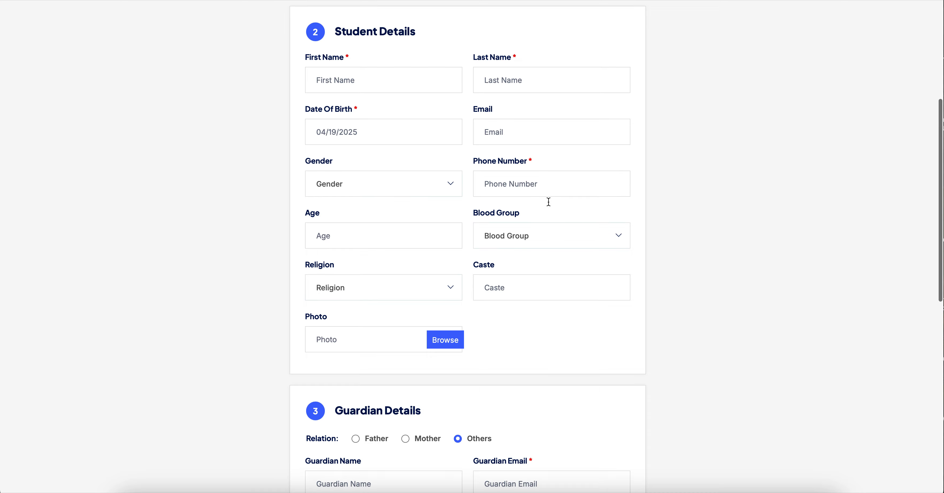
scroll(550, 206, down, 20)
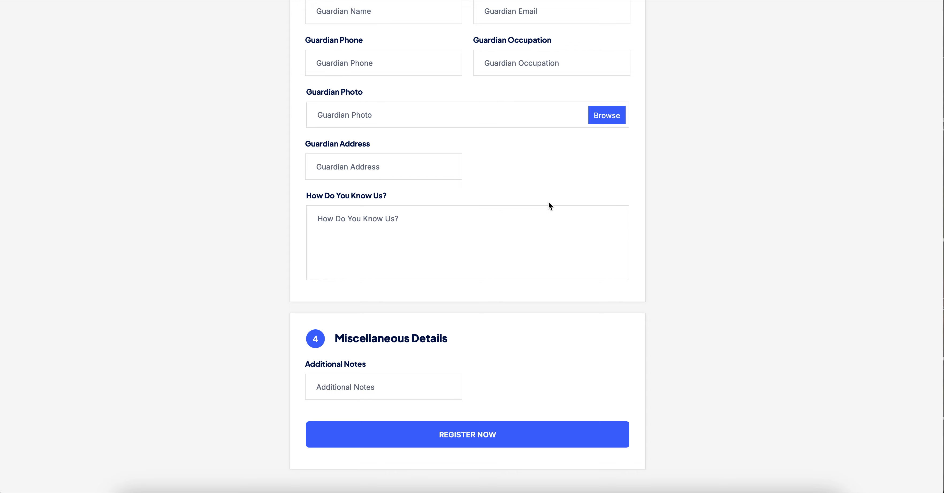
scroll(550, 206, up, 20)
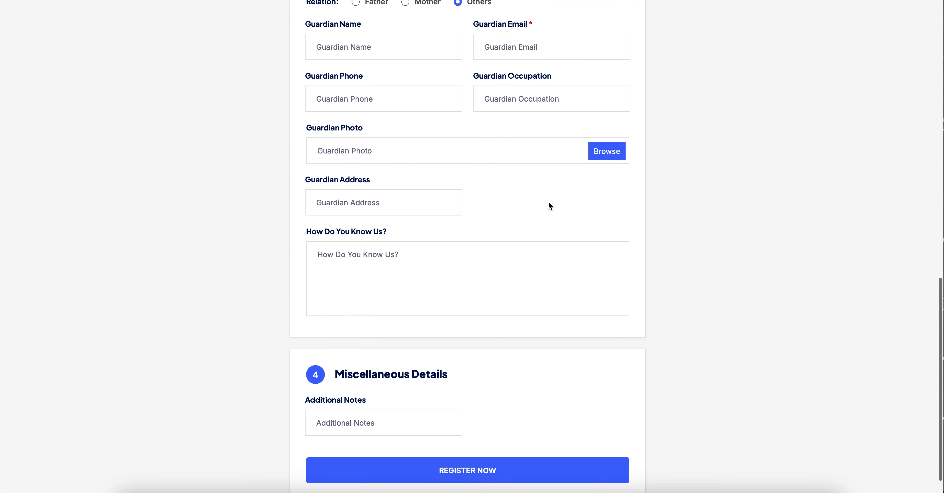